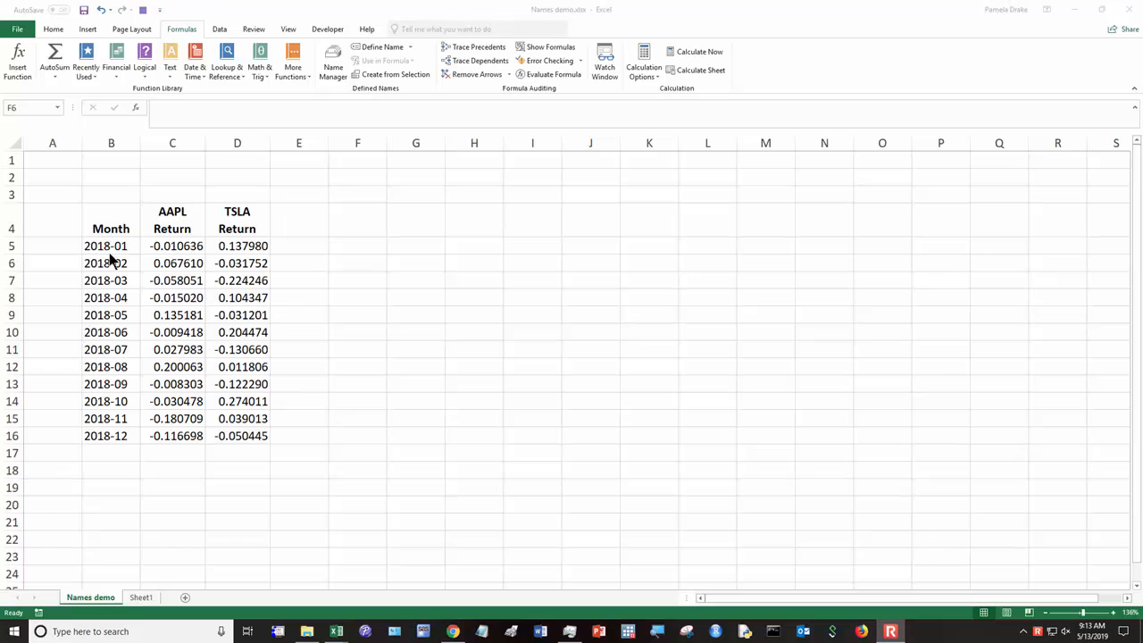
Step: Name the AAPL return values in C5:C16 "apple"
left_click(116, 225)
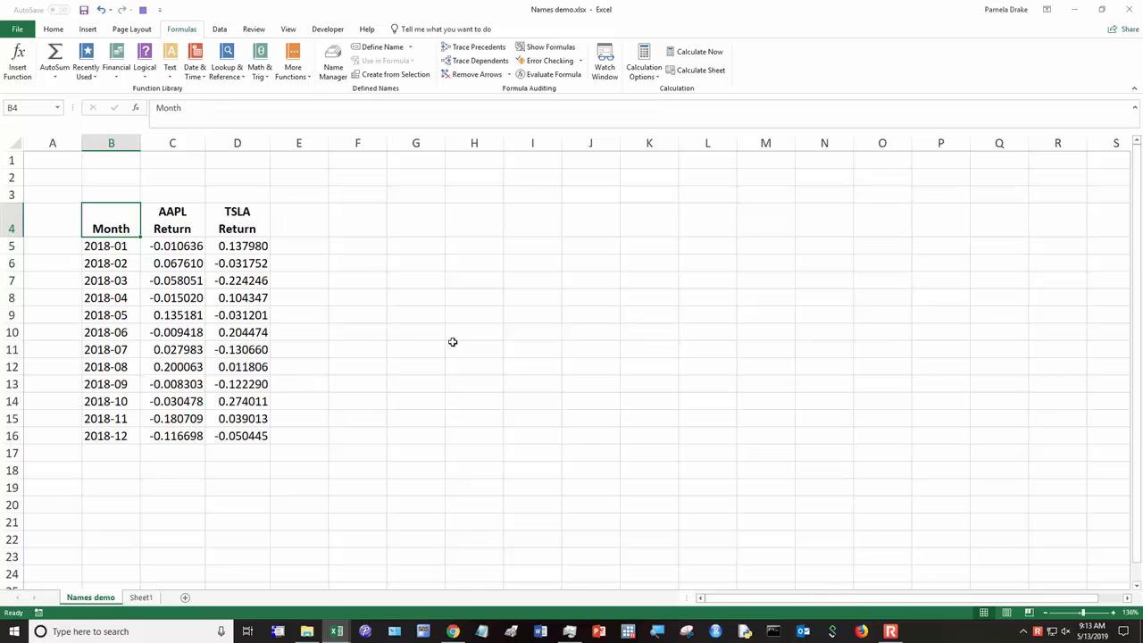
key("ctrl+a")
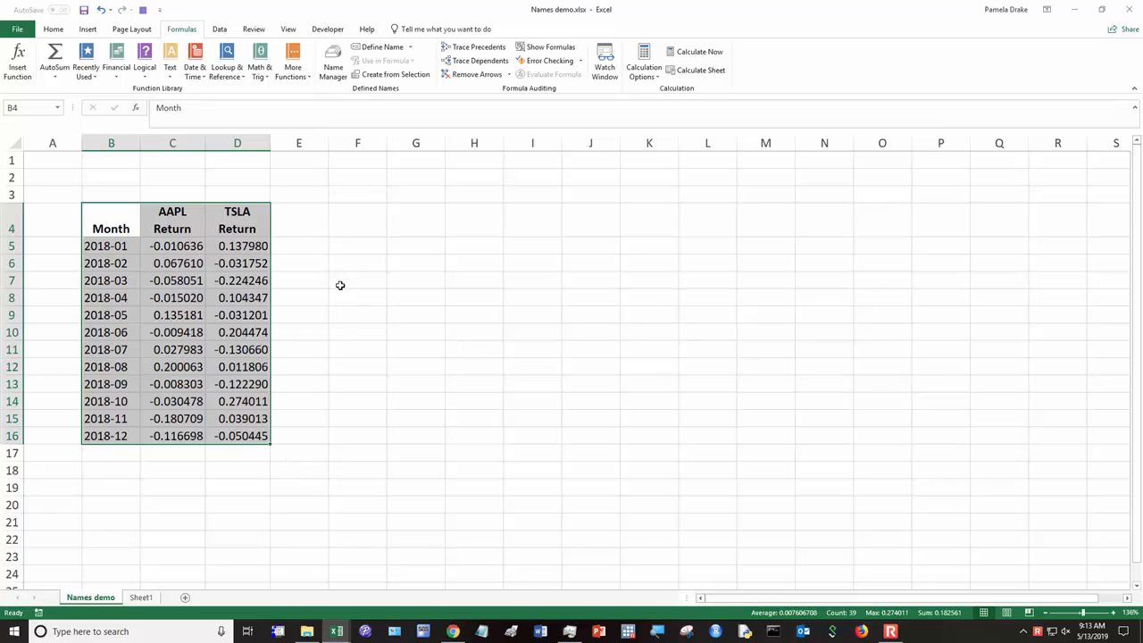
left_click(179, 249)
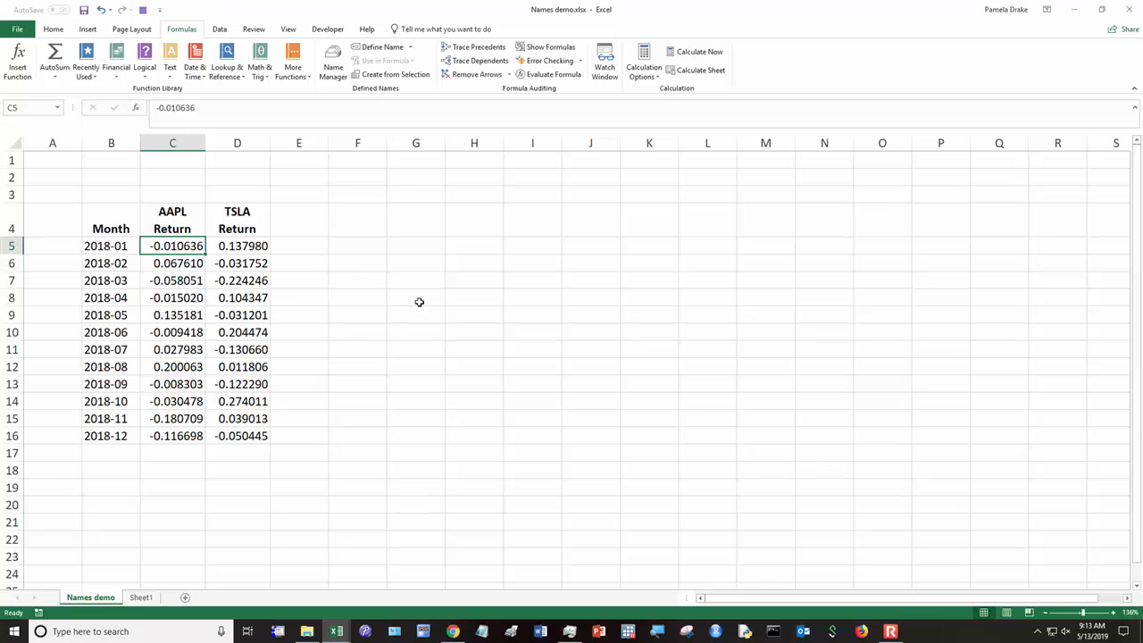
key("ctrl+shift+Down")
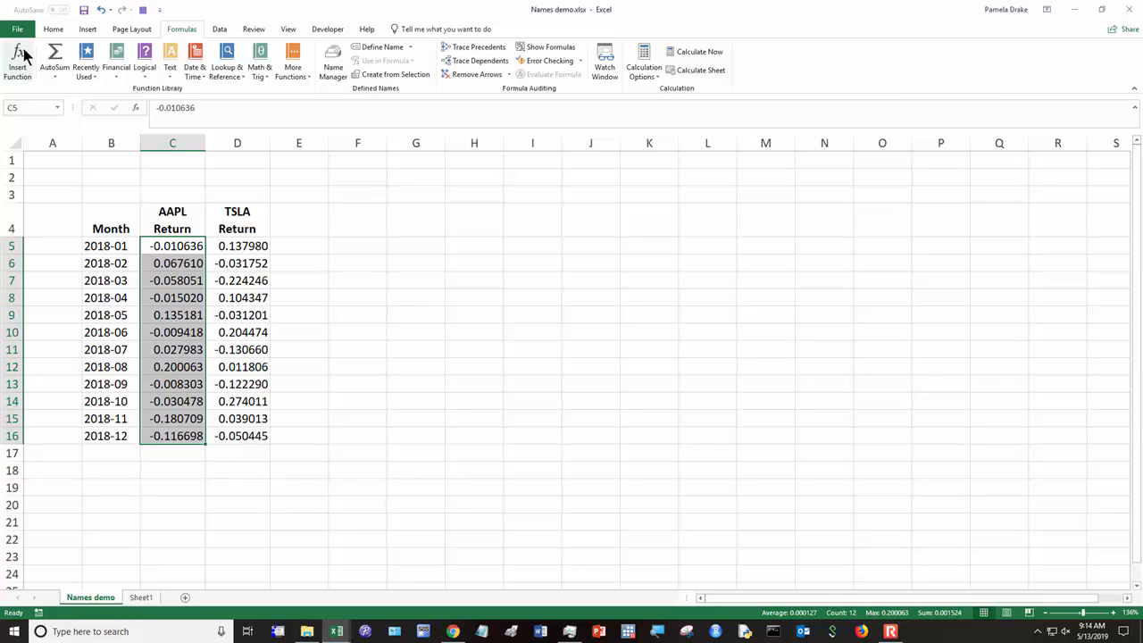
left_click(31, 107)
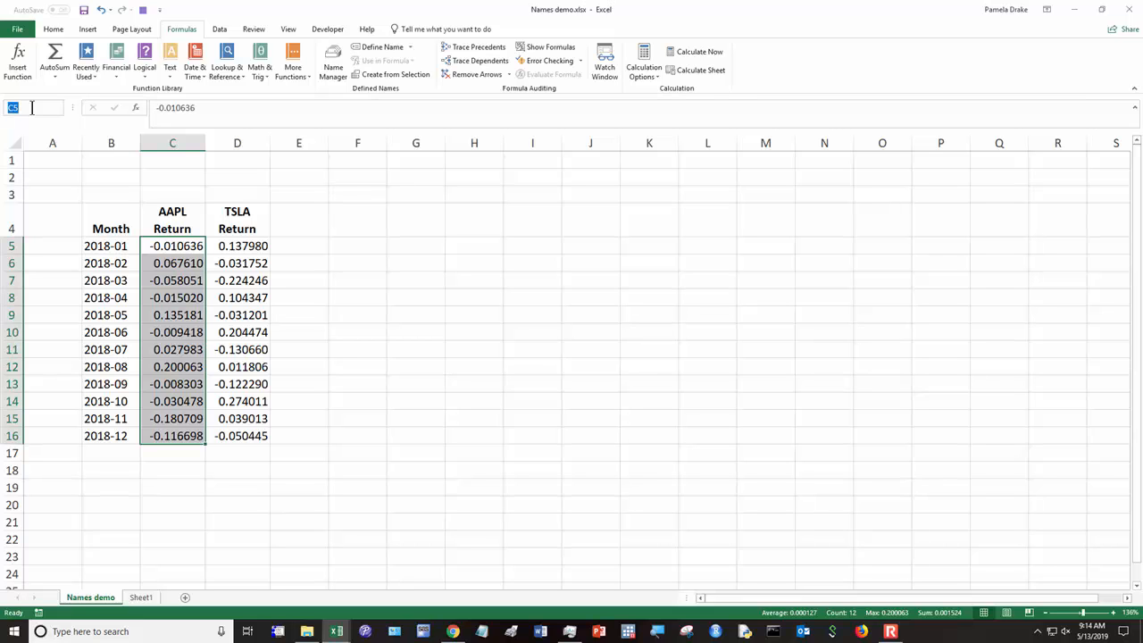
type("apple")
key("Return")
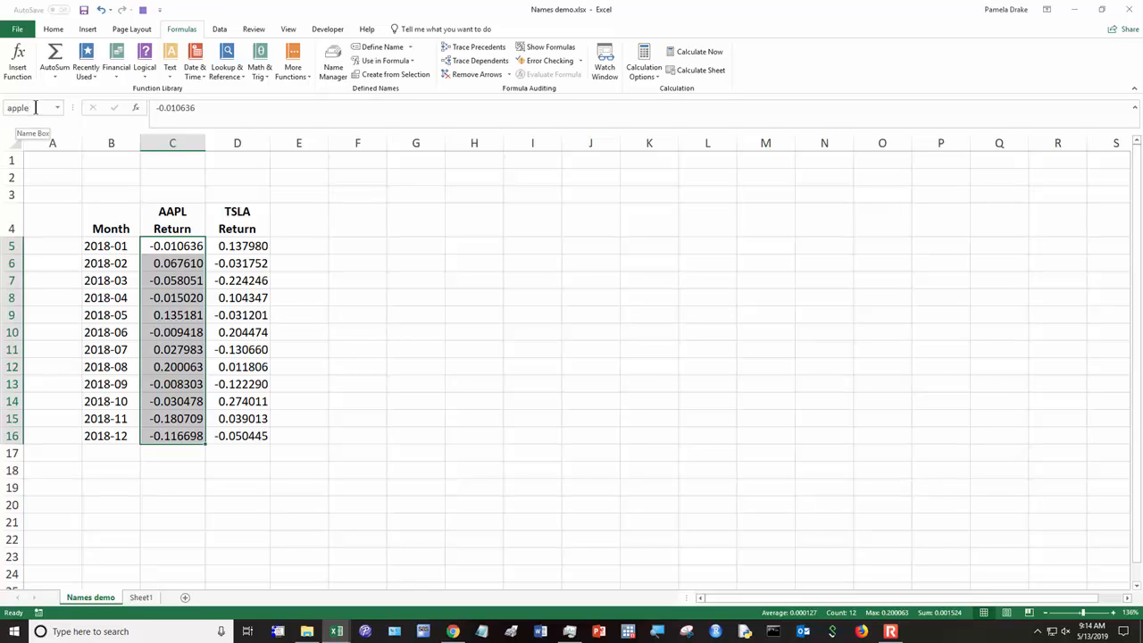
Step: Name the TSLA return values in D5:D16 "tesla"
left_click(261, 246)
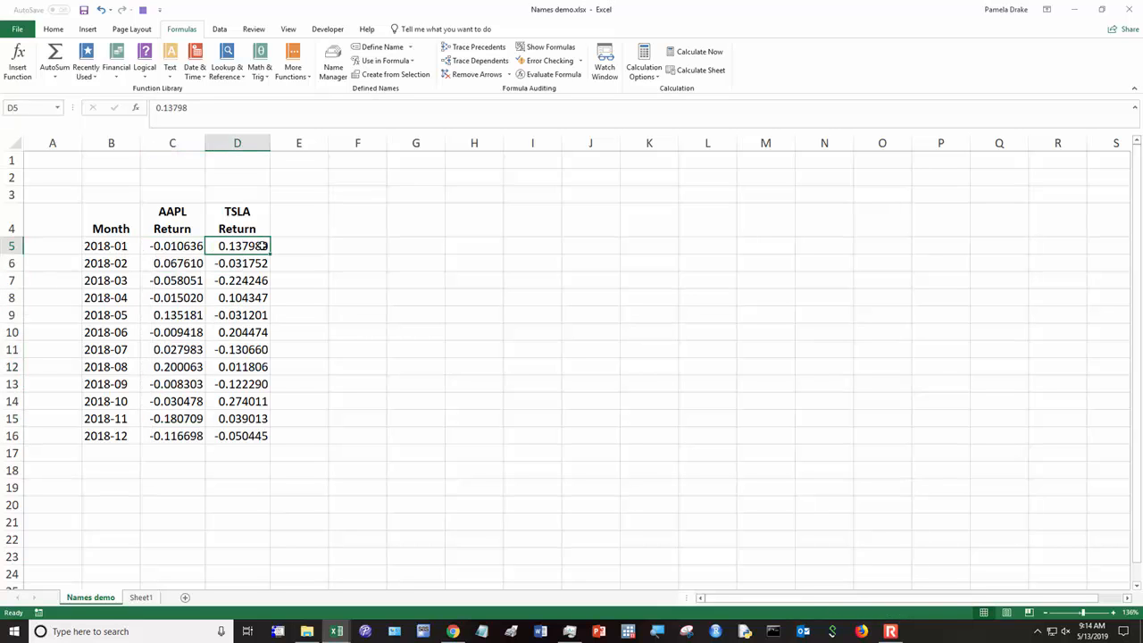
key("ctrl+shift+Down")
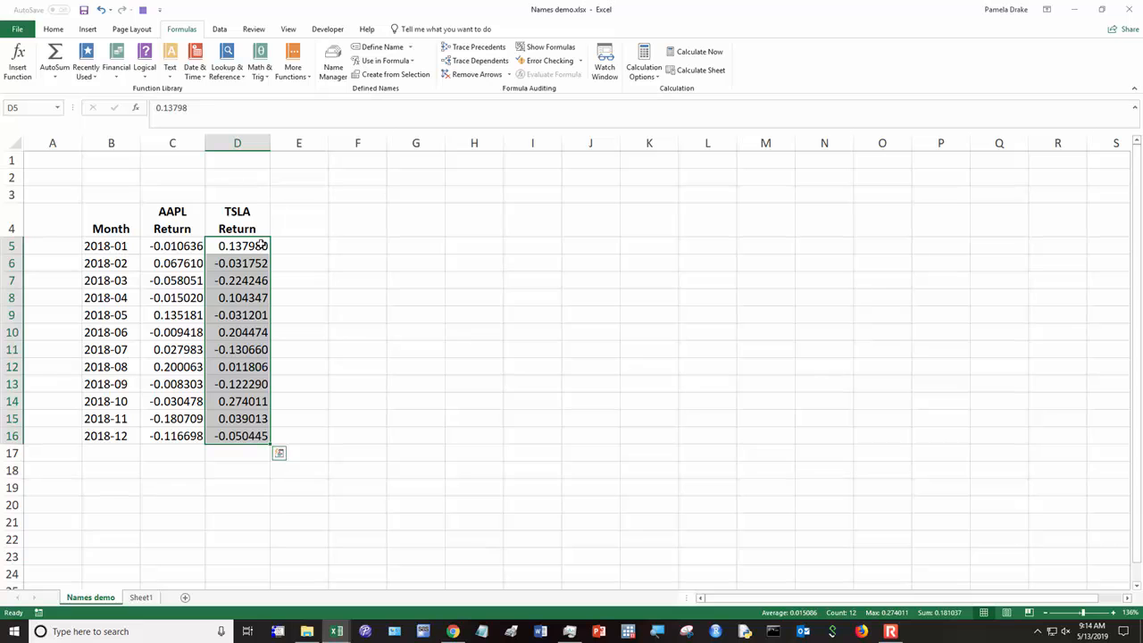
left_click(26, 107)
type("tesla")
key("Return")
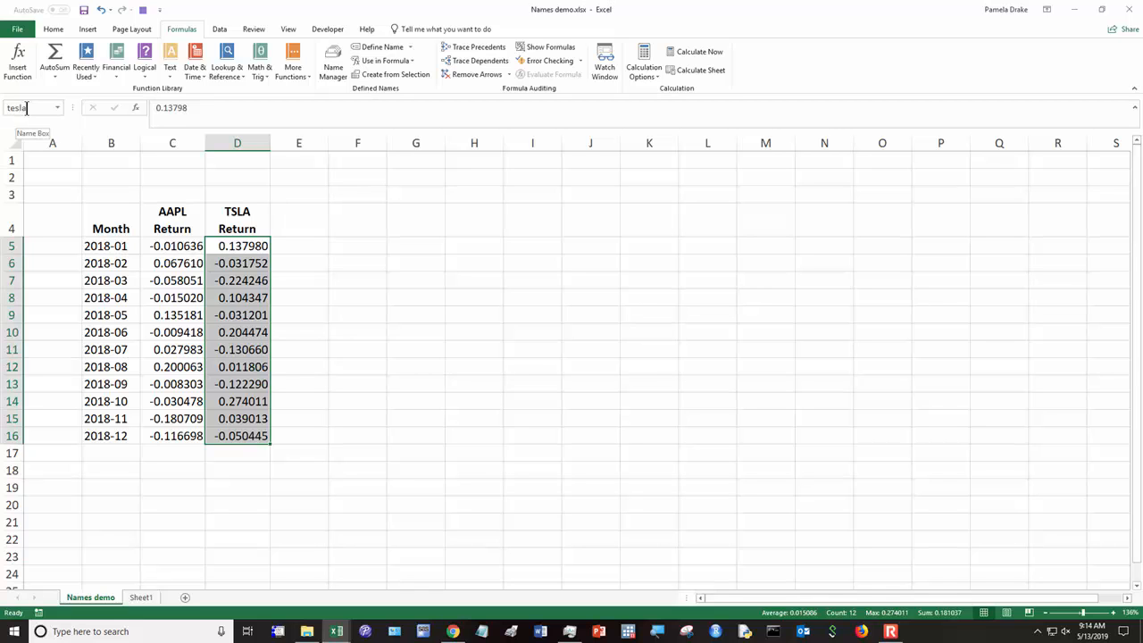
Step: Jump back and forth between the named ranges apple and tesla to check which cells each one covers
left_click(57, 108)
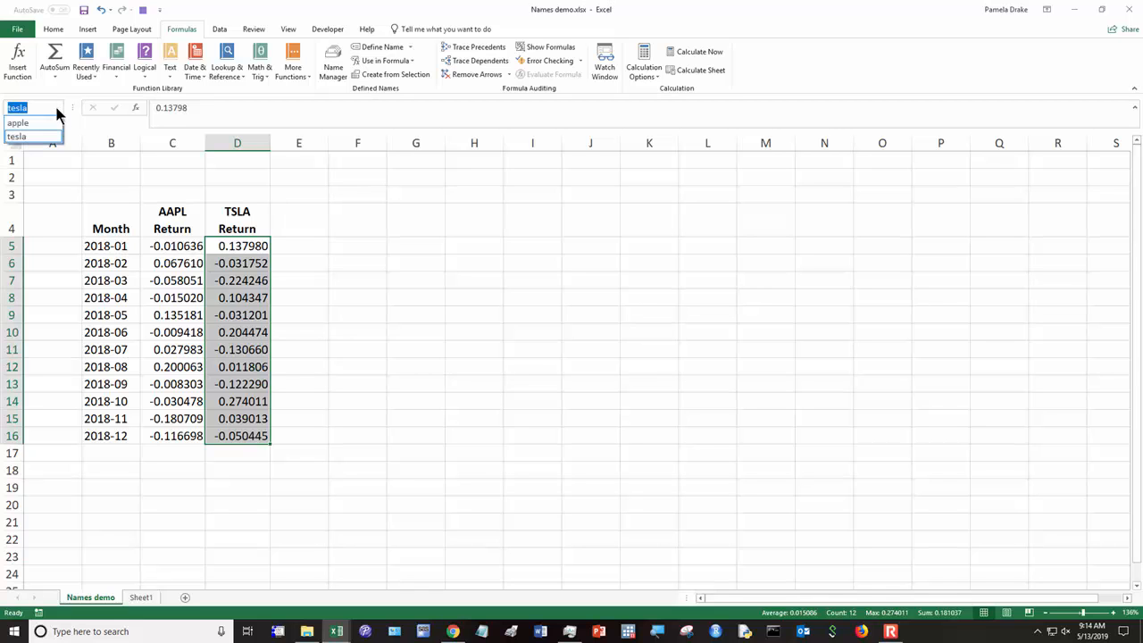
left_click(52, 125)
left_click(57, 107)
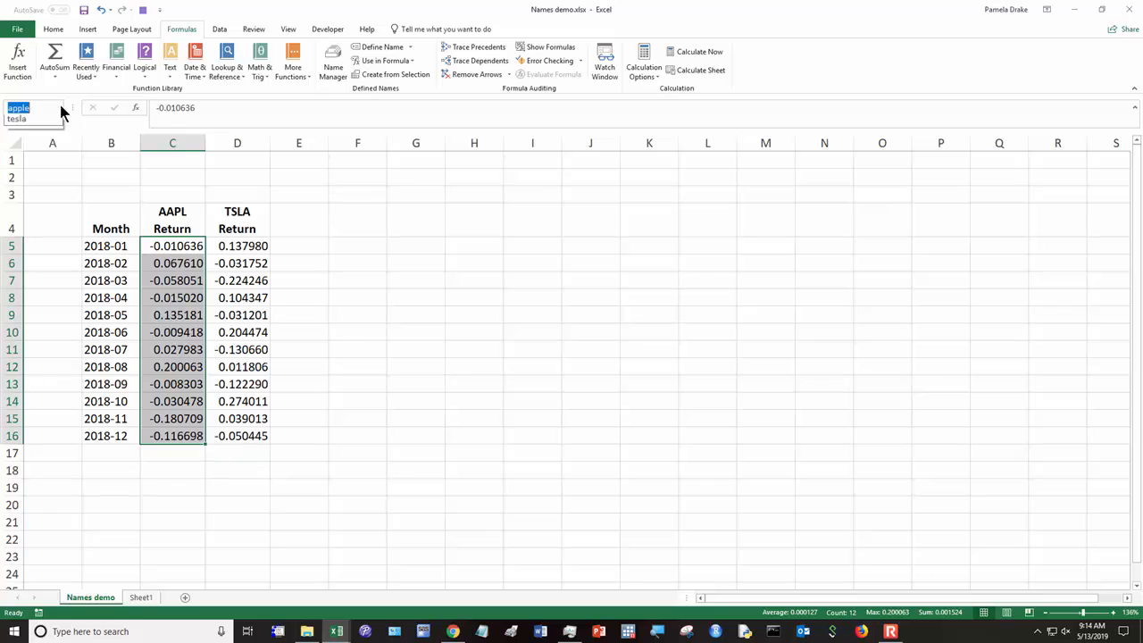
left_click(50, 134)
left_click(57, 107)
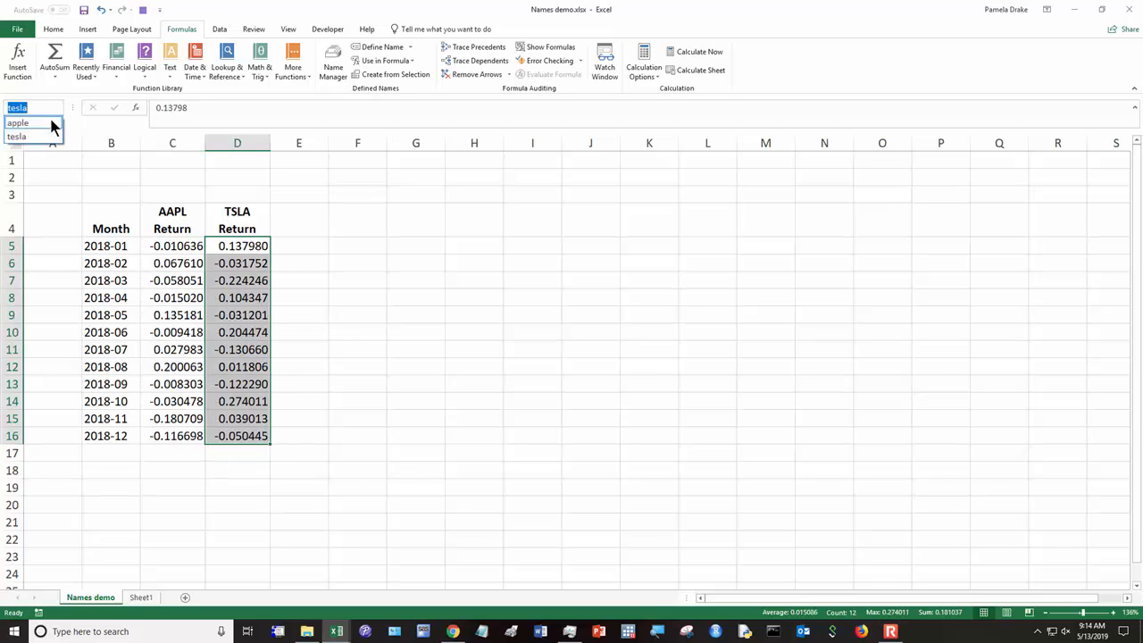
left_click(51, 126)
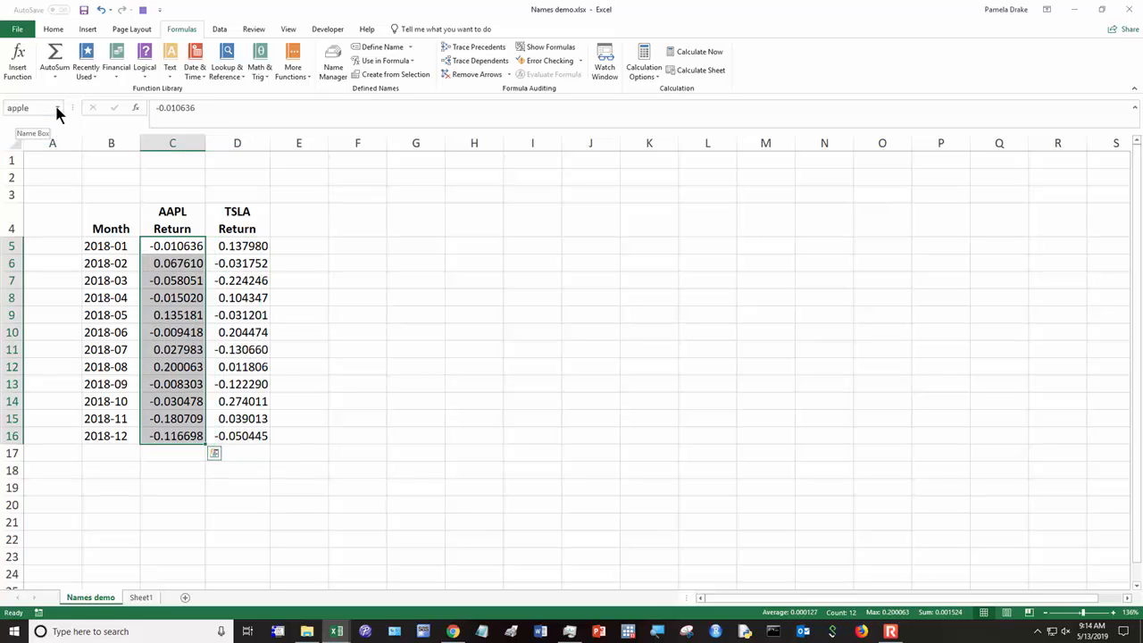
left_click(57, 107)
left_click(46, 135)
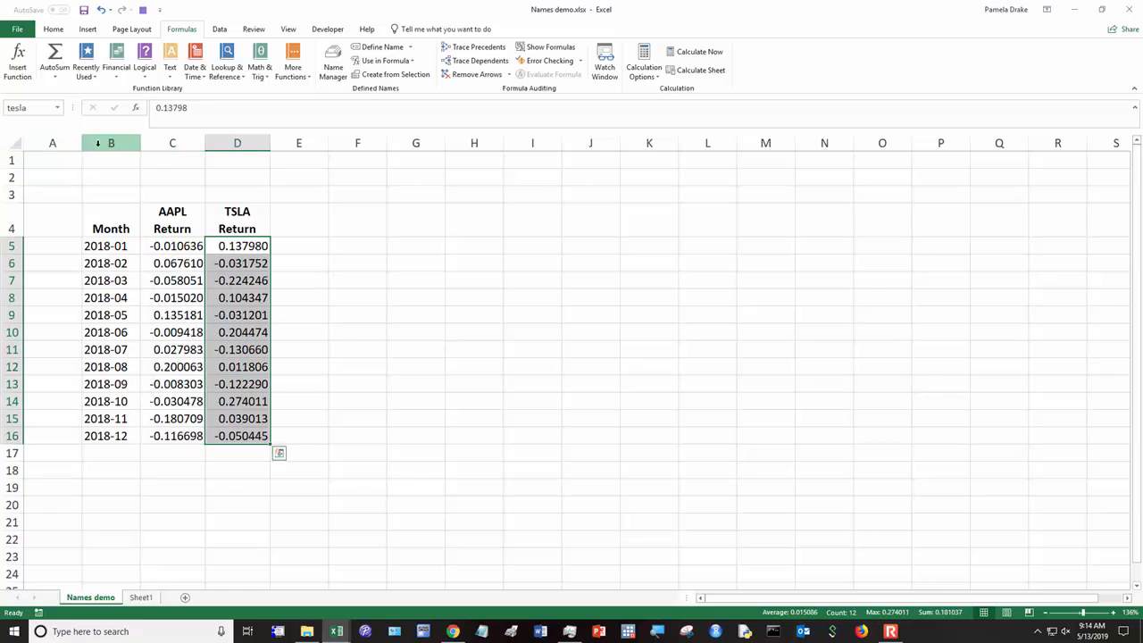
Step: Enter the label "Average" in cell F7
left_click(366, 280)
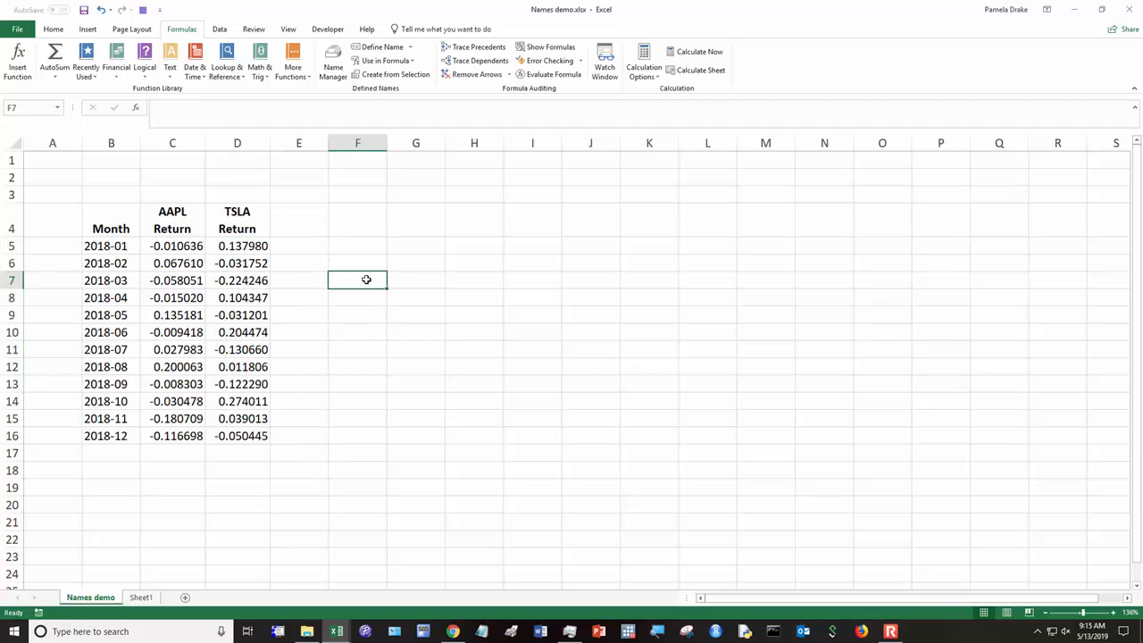
type("Averagte")
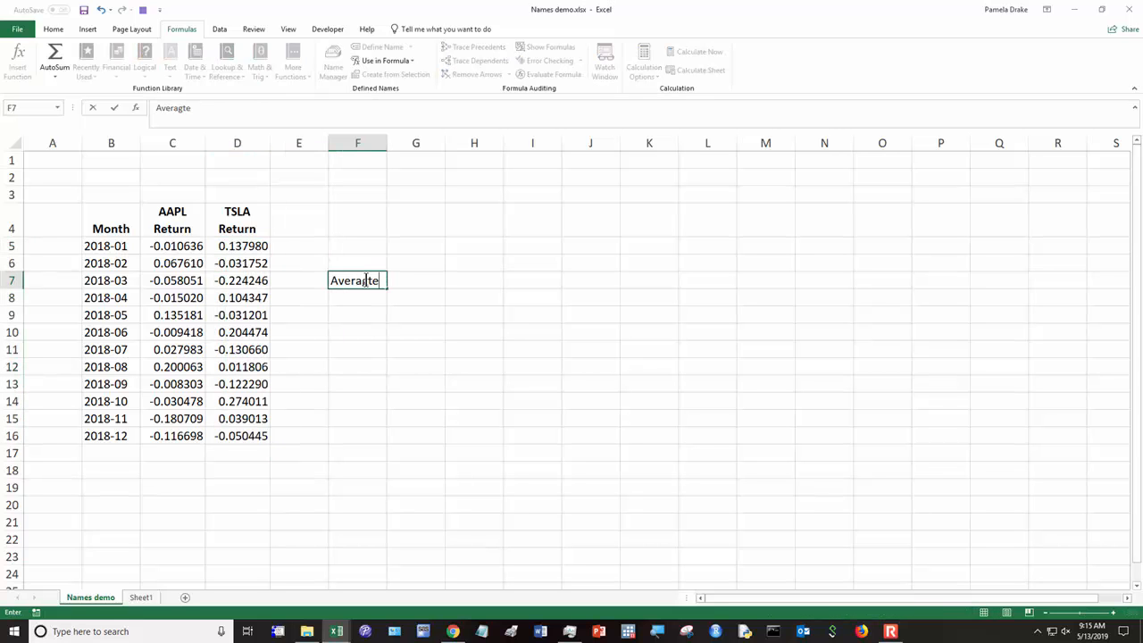
key("BackSpace")
key("BackSpace")
type("e")
key("Tab")
Step: Calculate the average of the apple range in G7 with the formula =AVERAGE(apple)
type("=av")
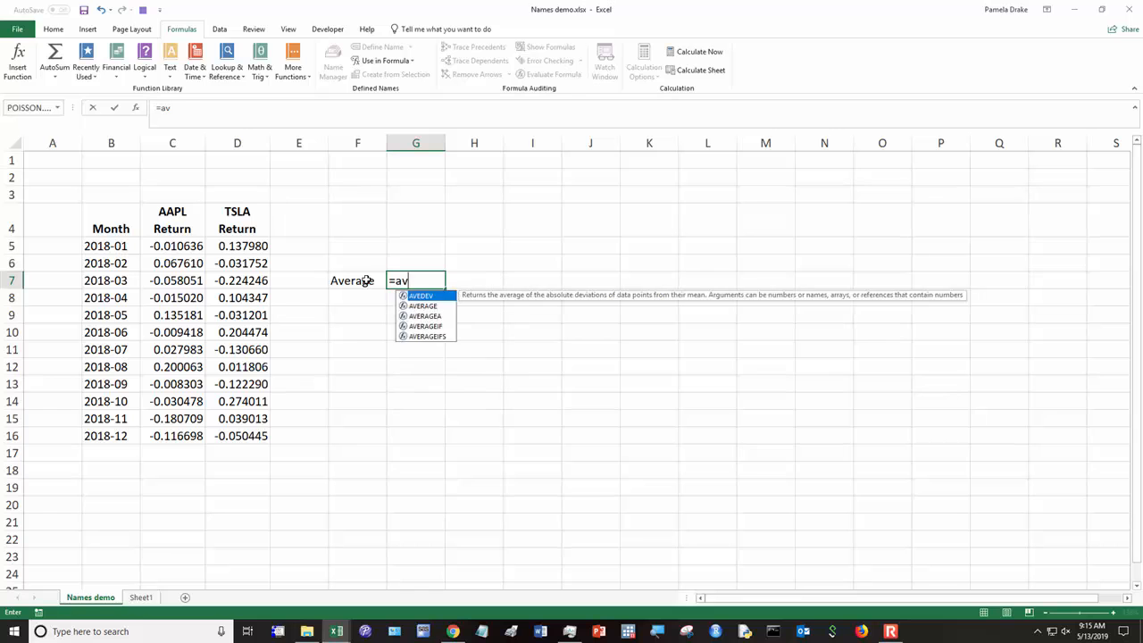
type("erage(")
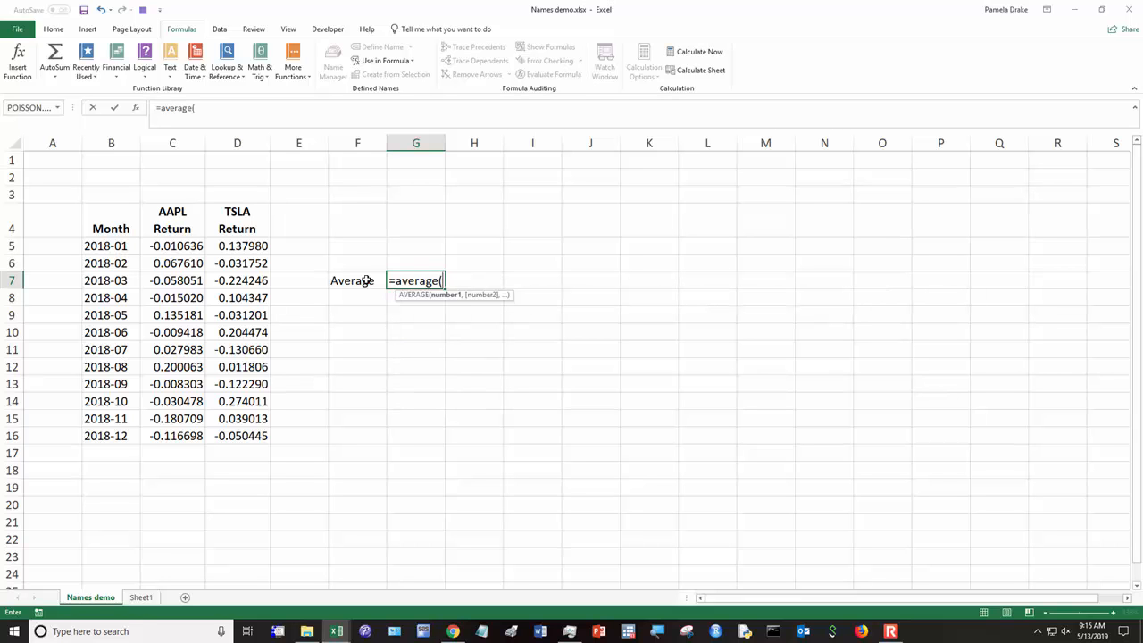
type("apple")
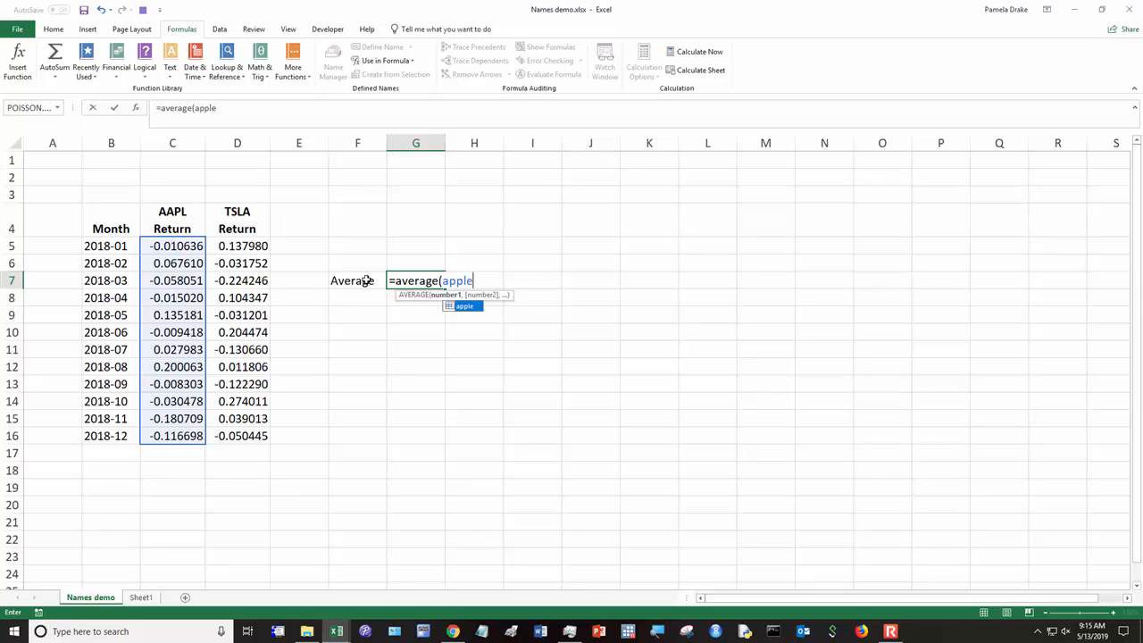
key("Tab")
key("Return")
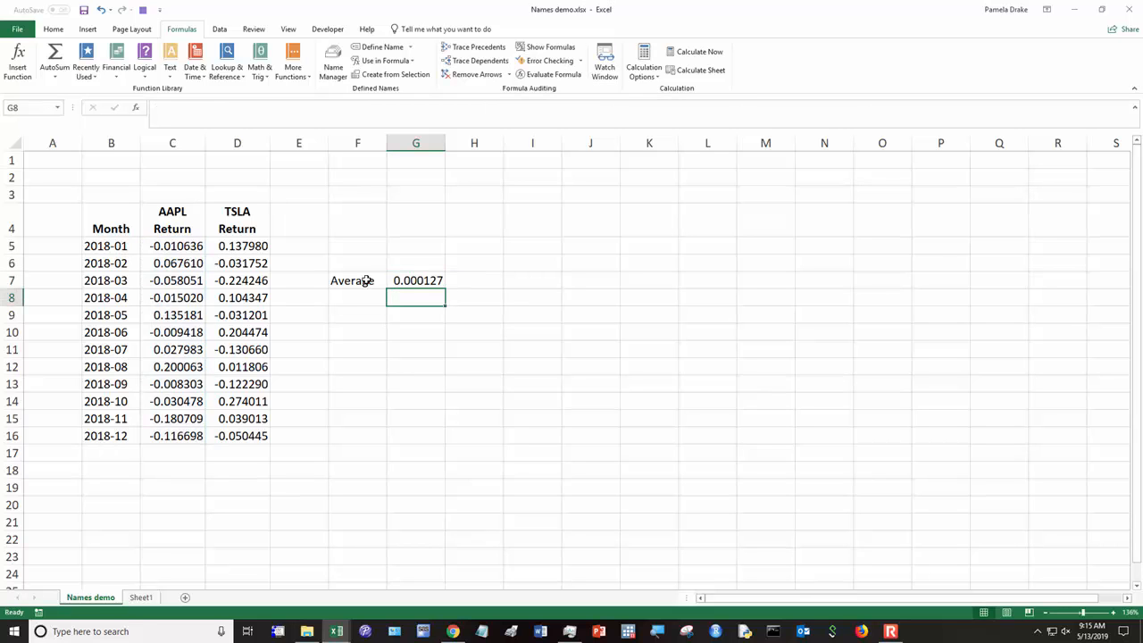
Step: Change the formula in G7 to average the tesla range instead, =AVERAGE(tesla)
key("Up")
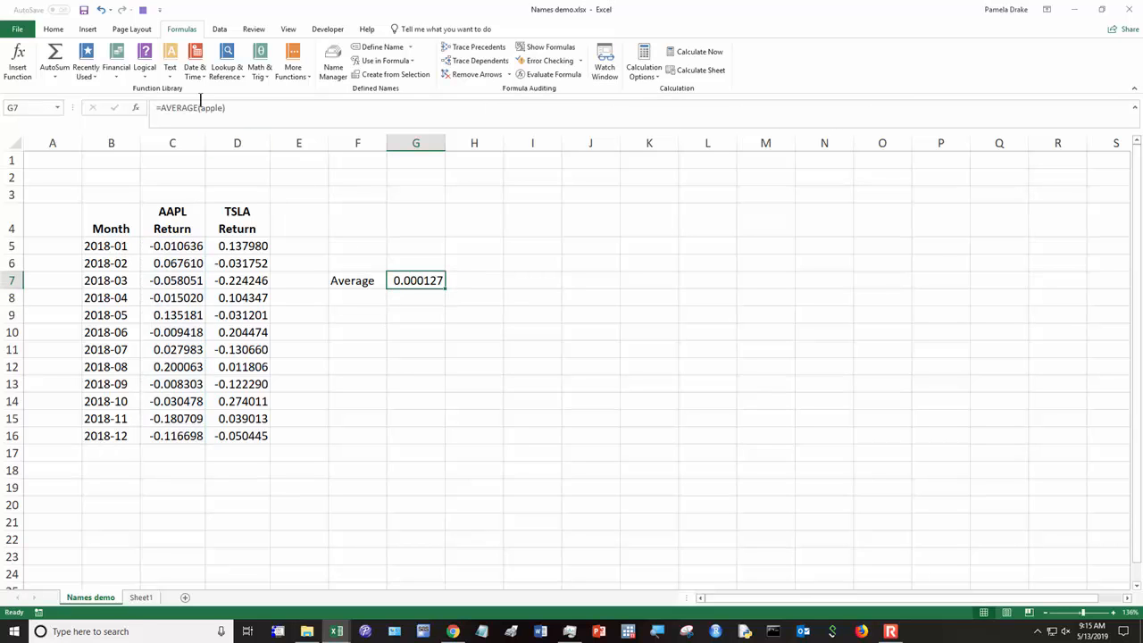
left_click_drag(200, 108, 222, 109)
type("tesl")
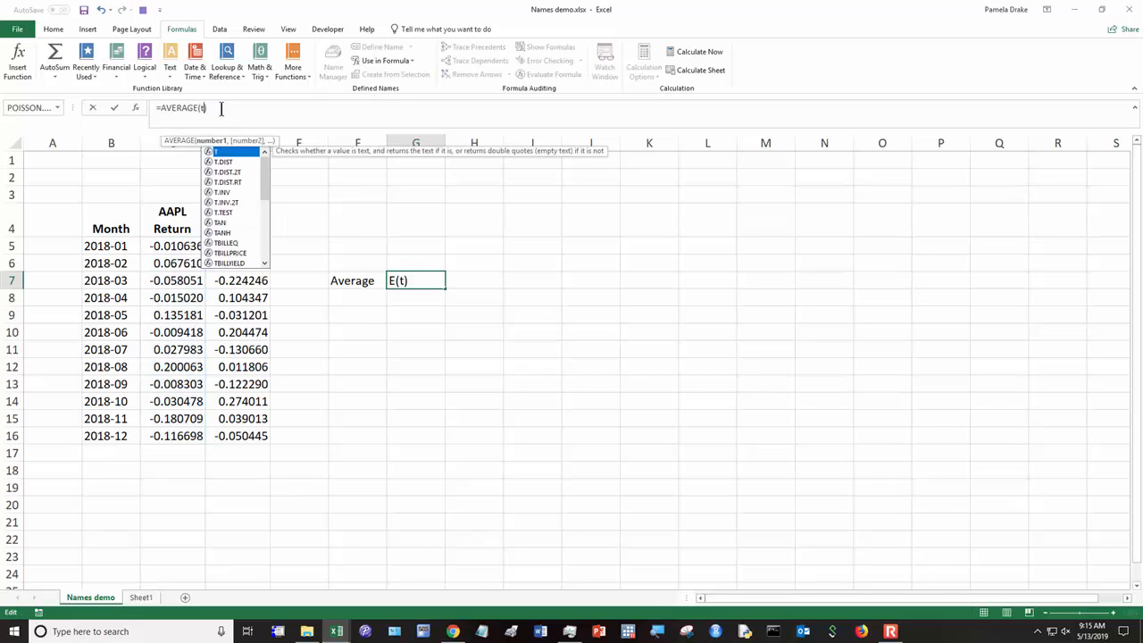
type("a")
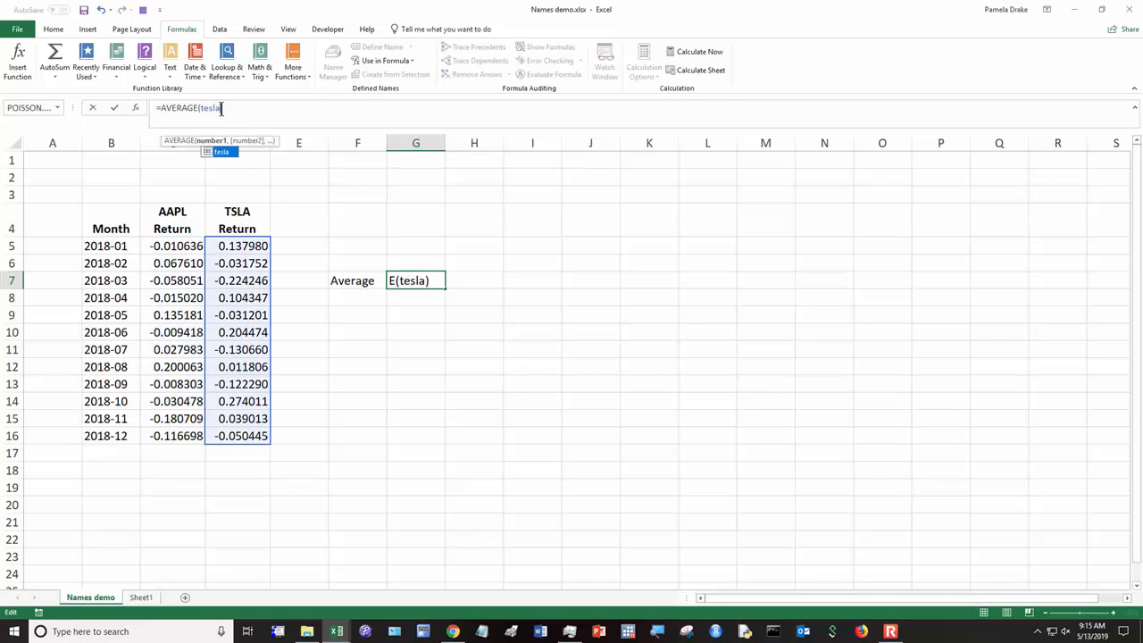
key("Return")
key("Up")
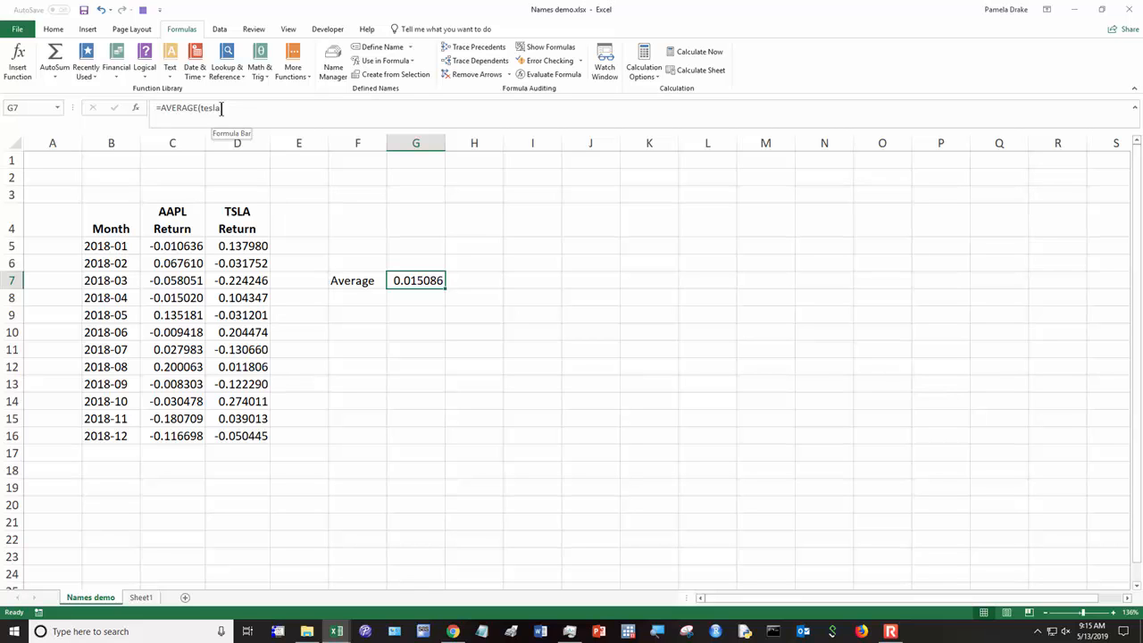
Step: Clear the average formula in G7 and its label in F7
key("Escape")
key("Delete")
key("Left")
key("Delete")
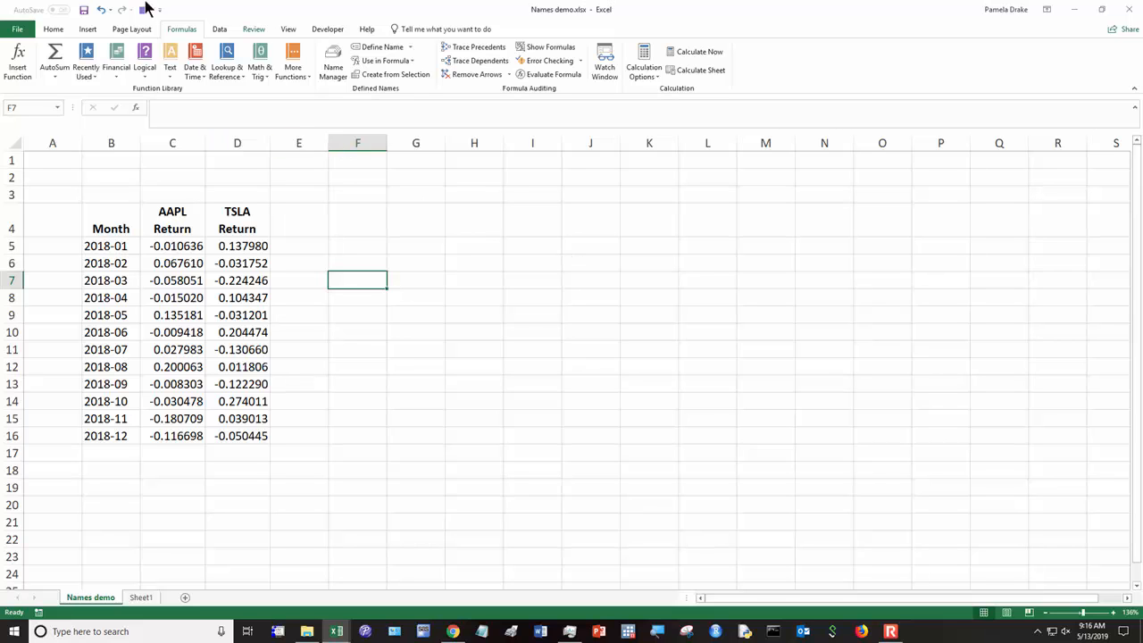
Step: Review the workbook's defined names in the Name Manager, including the cell range that apple refers to
left_click(332, 79)
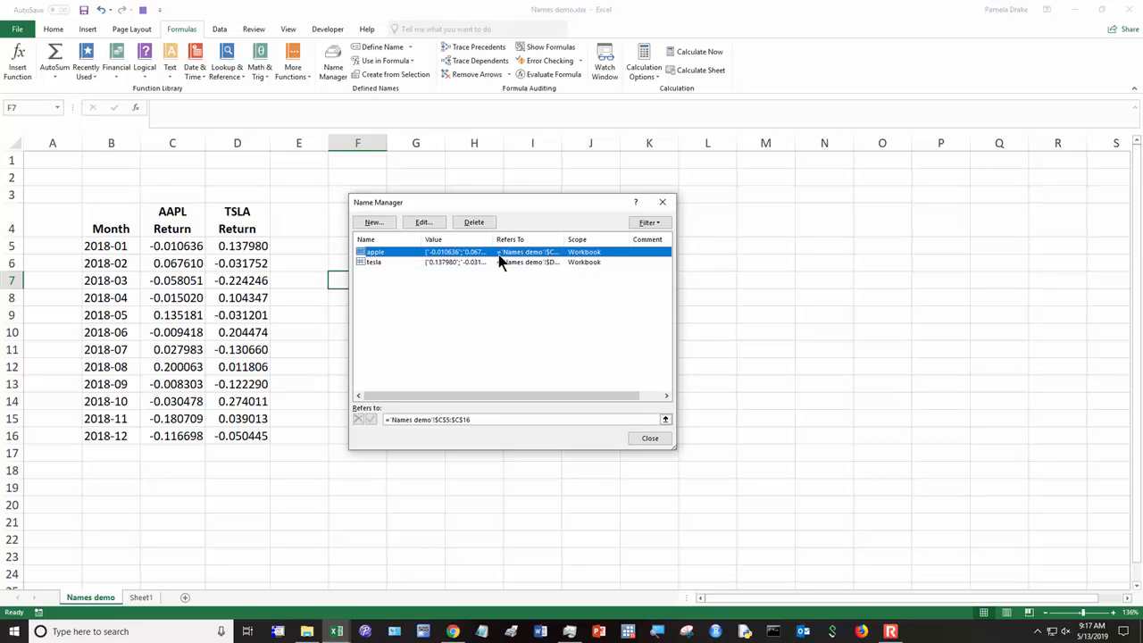
left_click(459, 420)
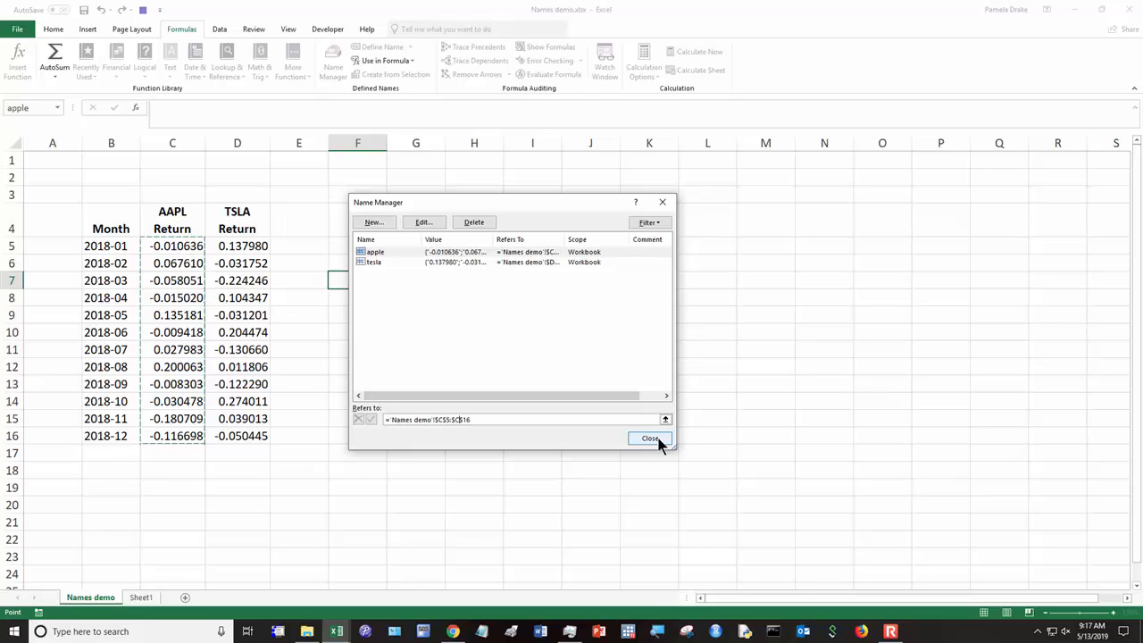
left_click(650, 438)
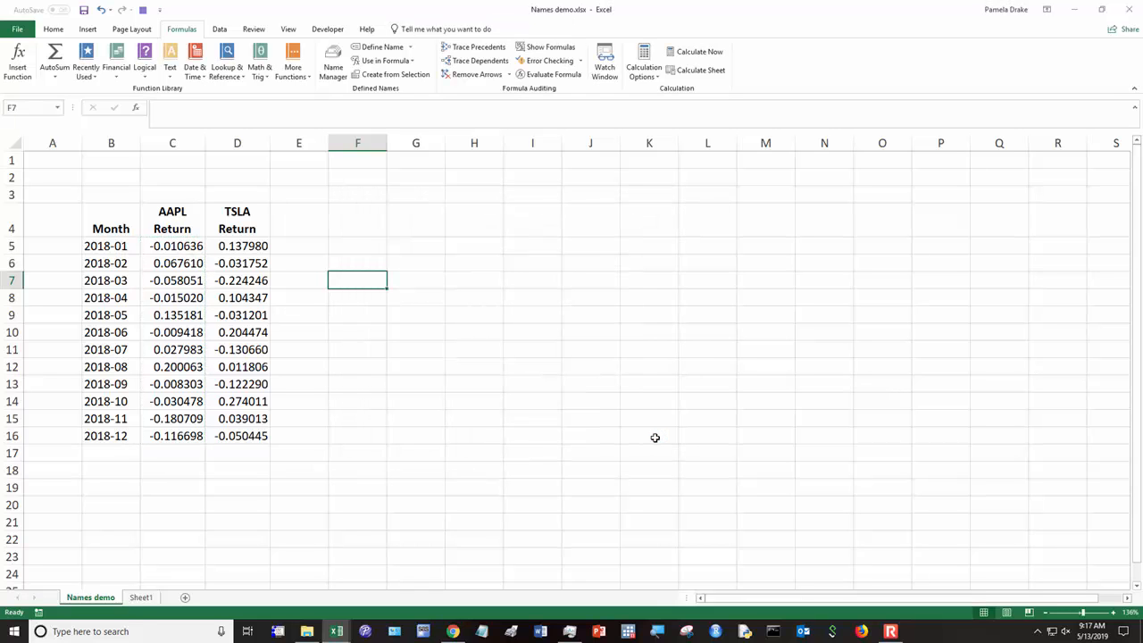
Step: On Sheet1, calculate the median of the apple range in cell E6 with =MEDIAN(apple)
left_click(141, 598)
left_click(367, 275)
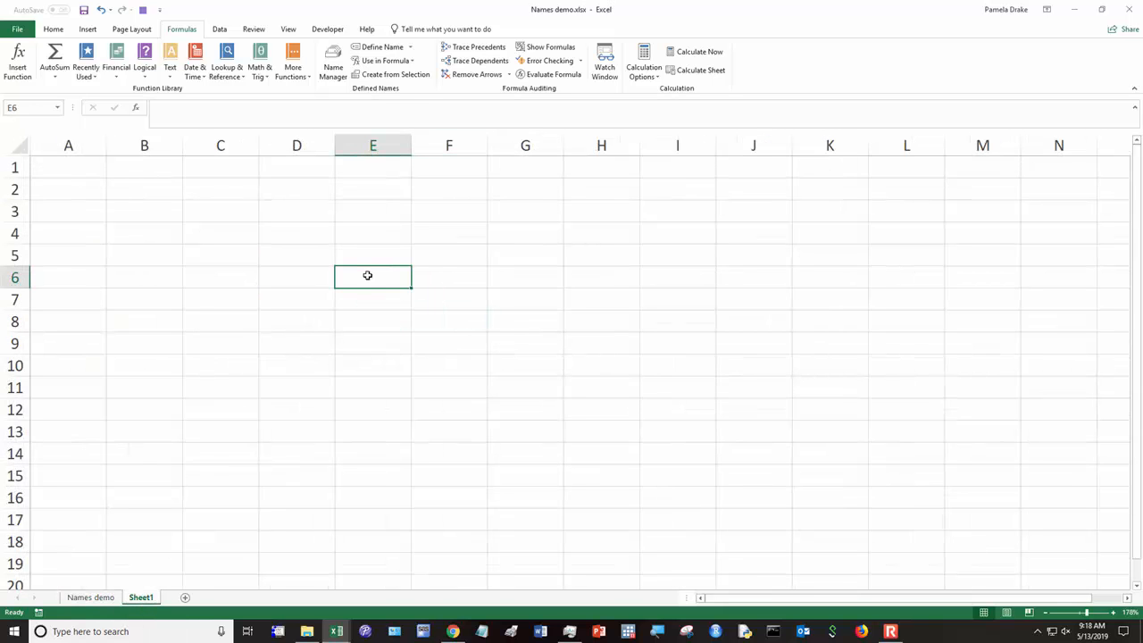
type("=")
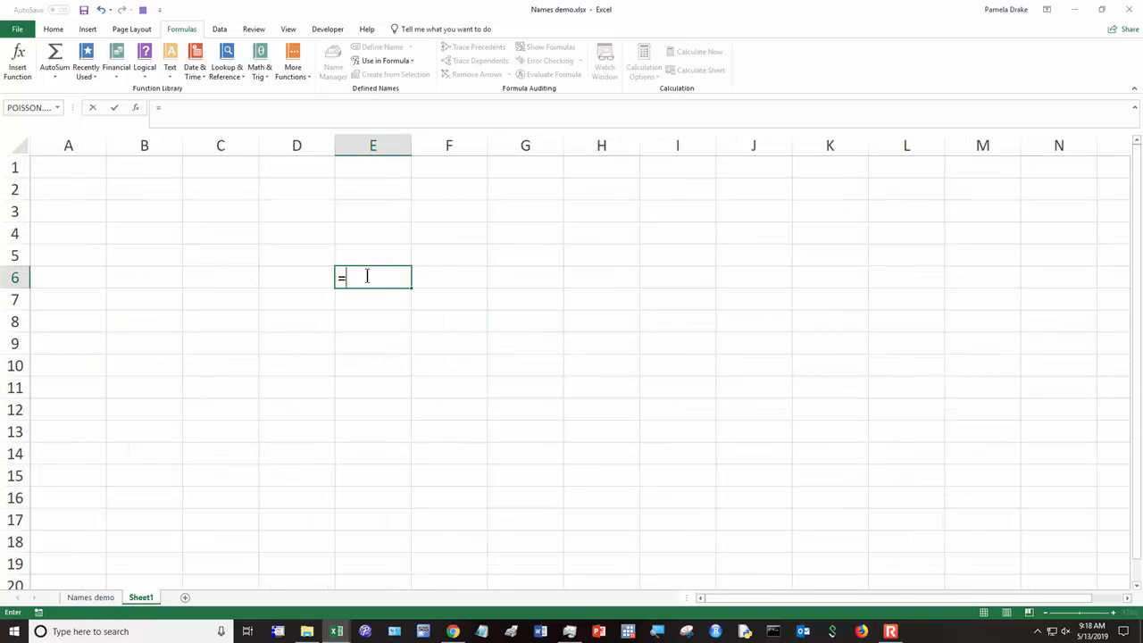
type("median")
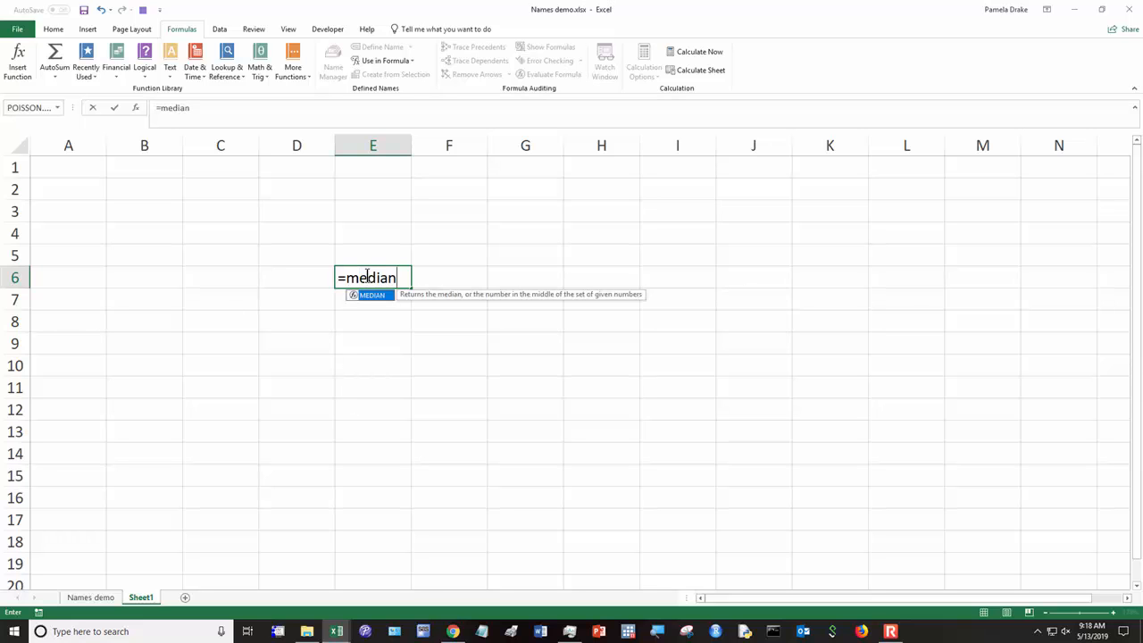
type("(app")
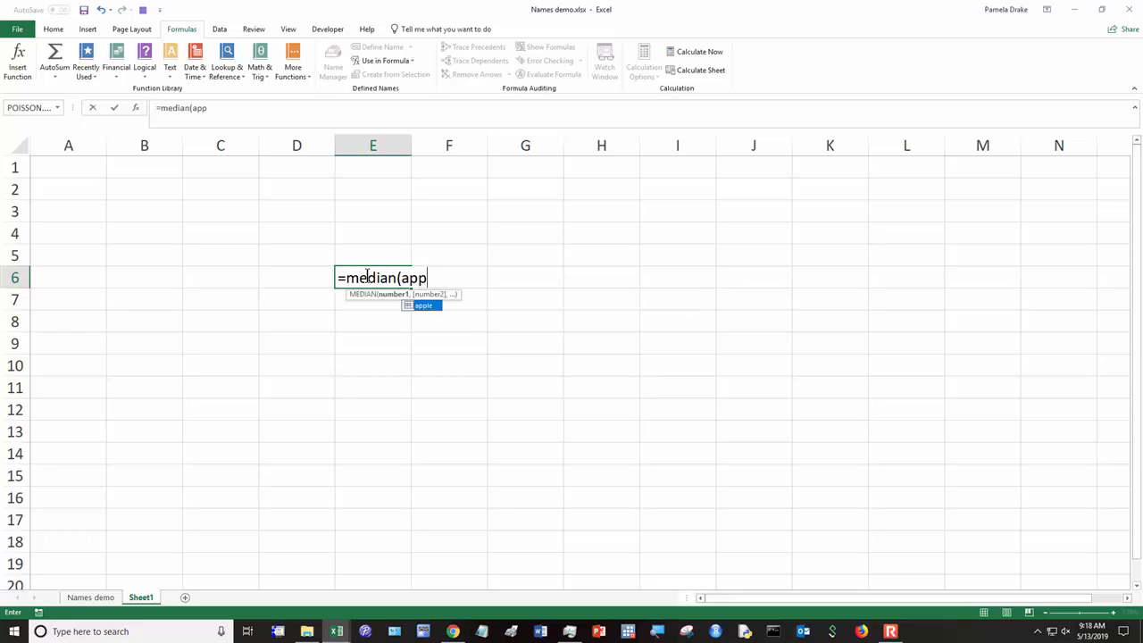
type("le)")
key("Return")
Step: Clear the median formula from E6 on Sheet1 and return to the Names demo sheet
left_click(367, 277)
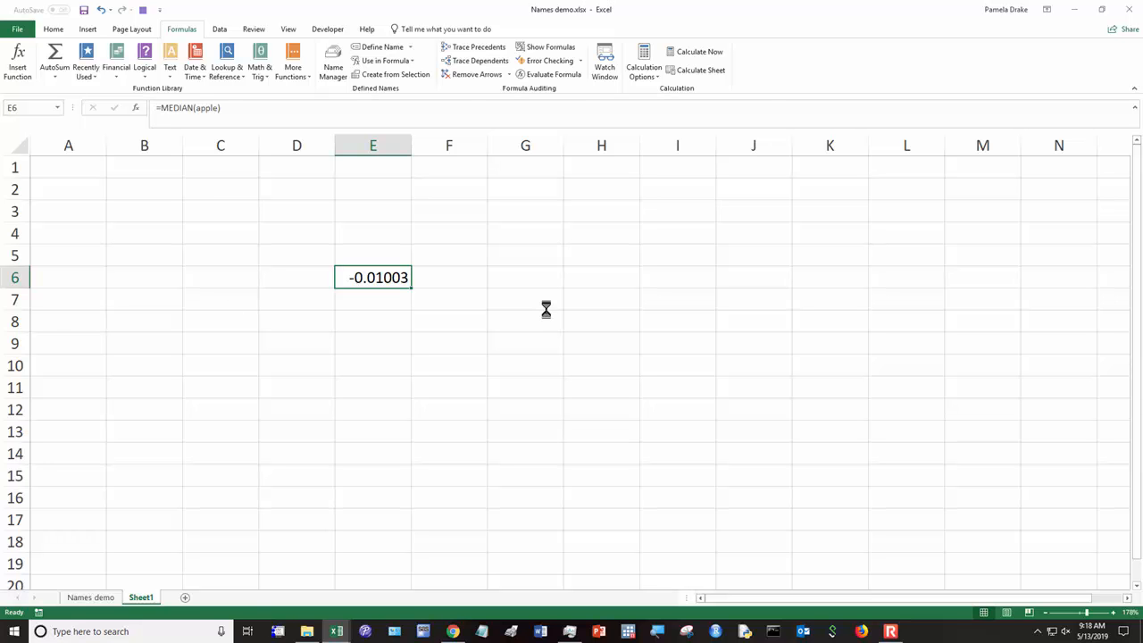
key("Delete")
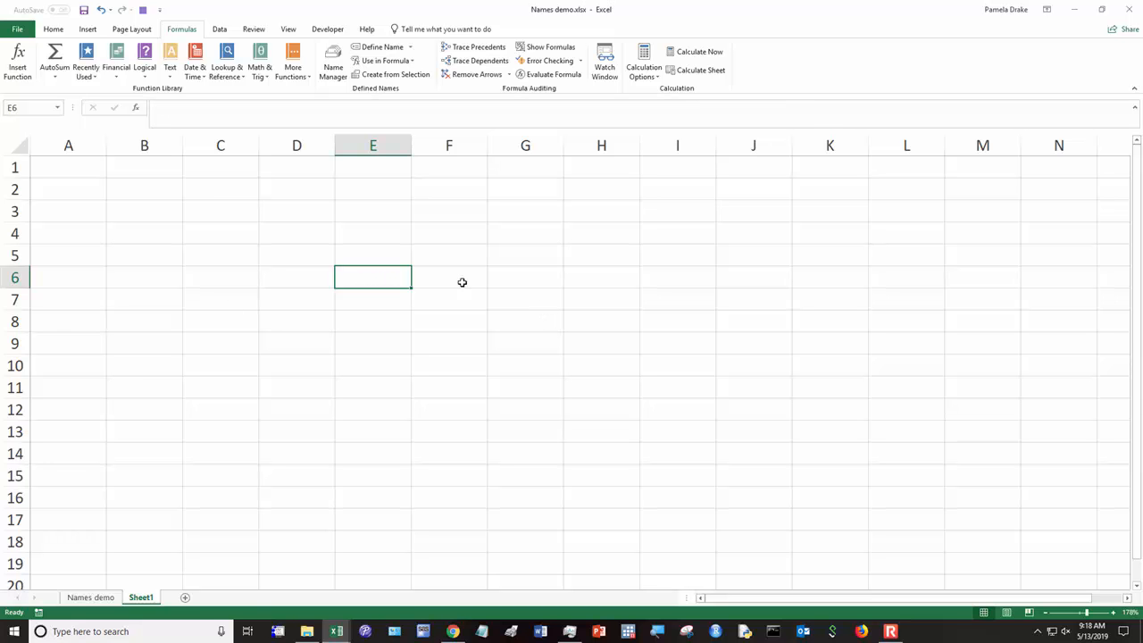
left_click(98, 598)
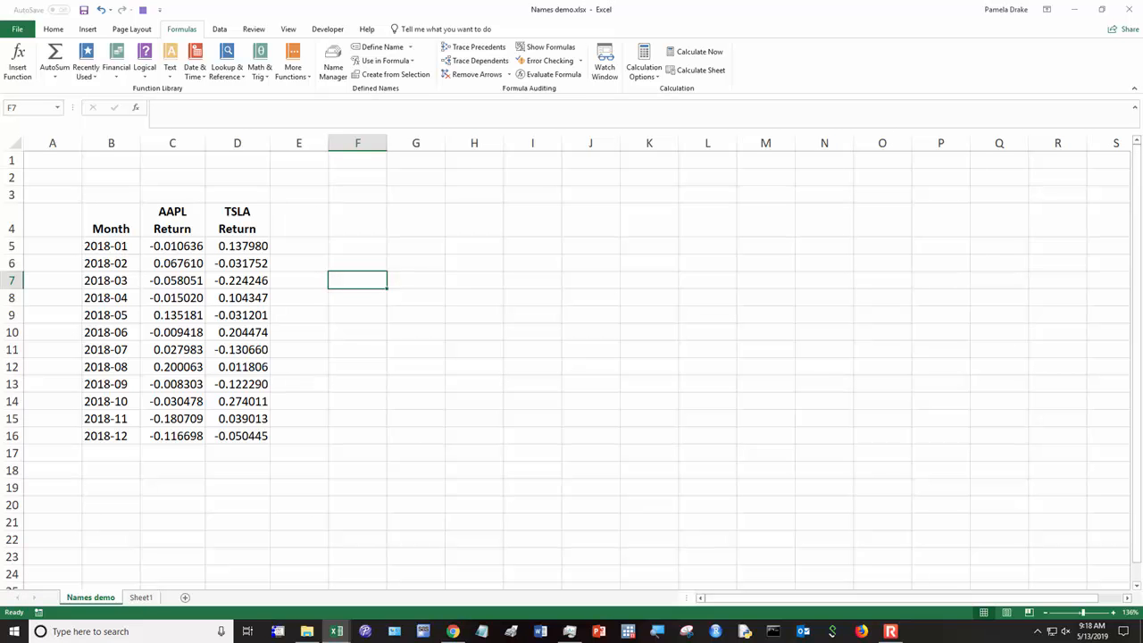